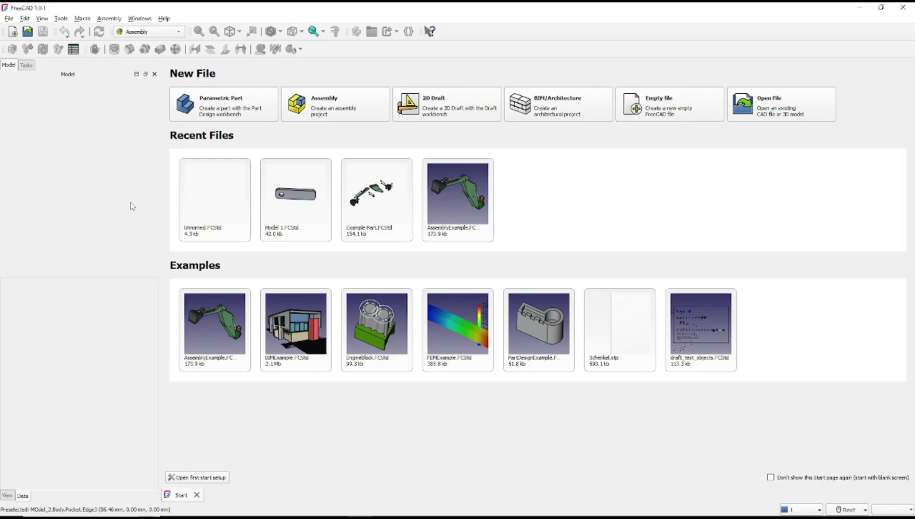
# - Start a new assembly and load the parts from MOdel 2.FCStd for inserting
pyautogui.click(315, 115)
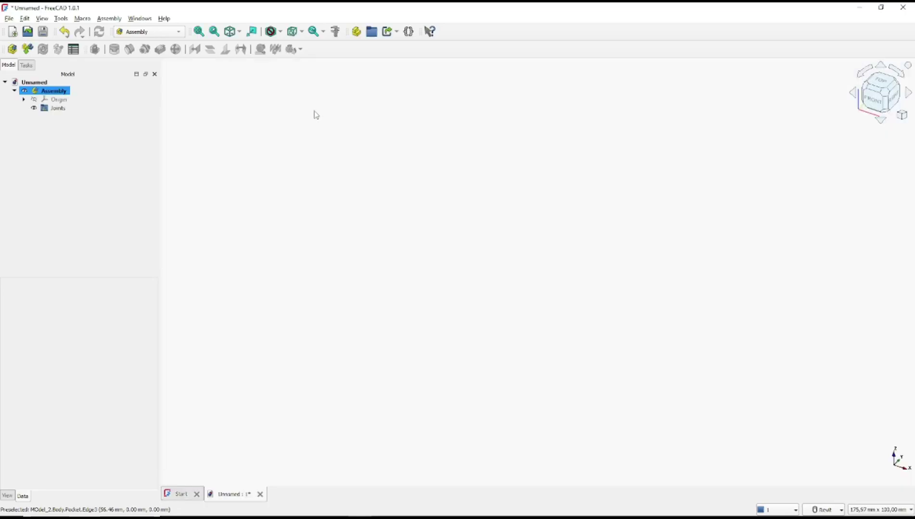
pyautogui.click(27, 49)
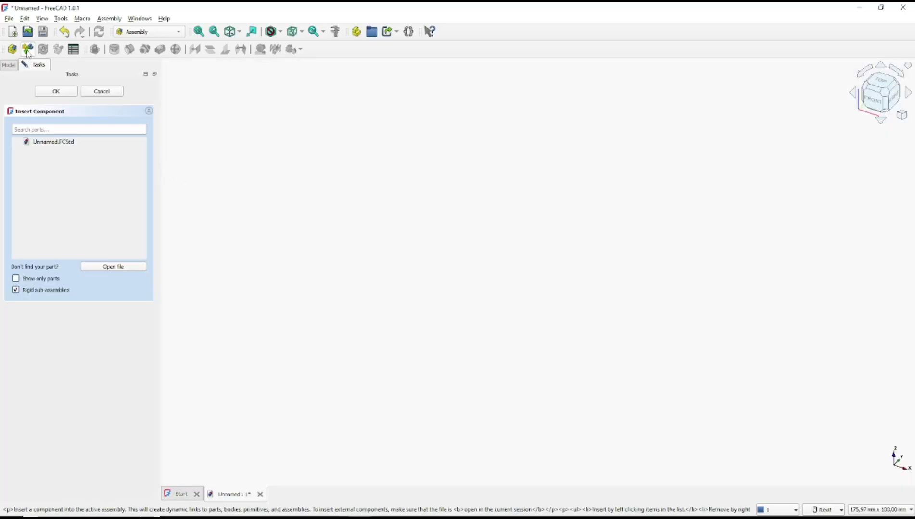
pyautogui.click(112, 267)
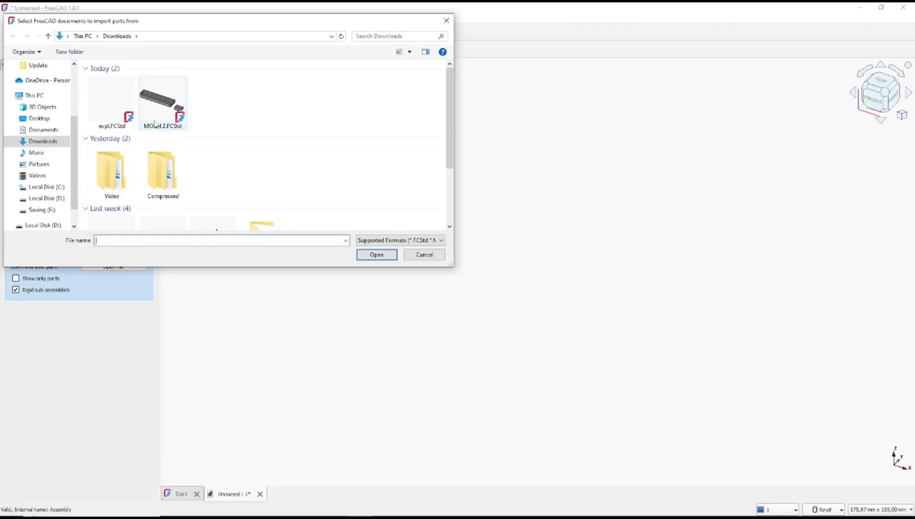
pyautogui.click(171, 111)
pyautogui.click(376, 255)
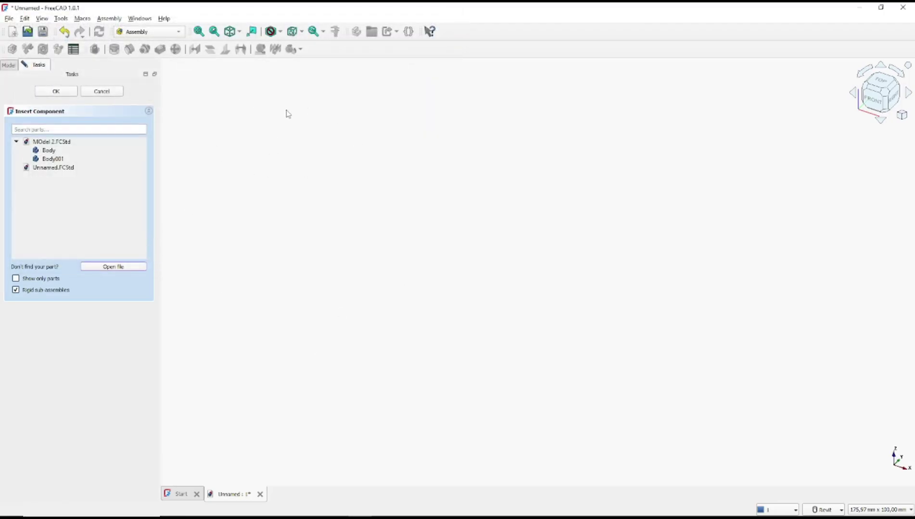
# - Save the assembly as expl.FCStd, overwriting the existing file
pyautogui.click(43, 32)
pyautogui.click(111, 104)
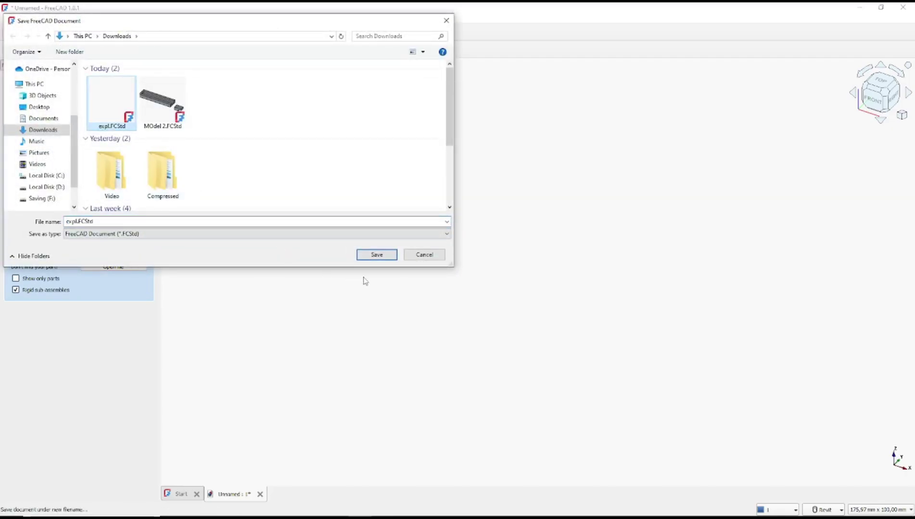
pyautogui.click(382, 261)
pyautogui.click(481, 264)
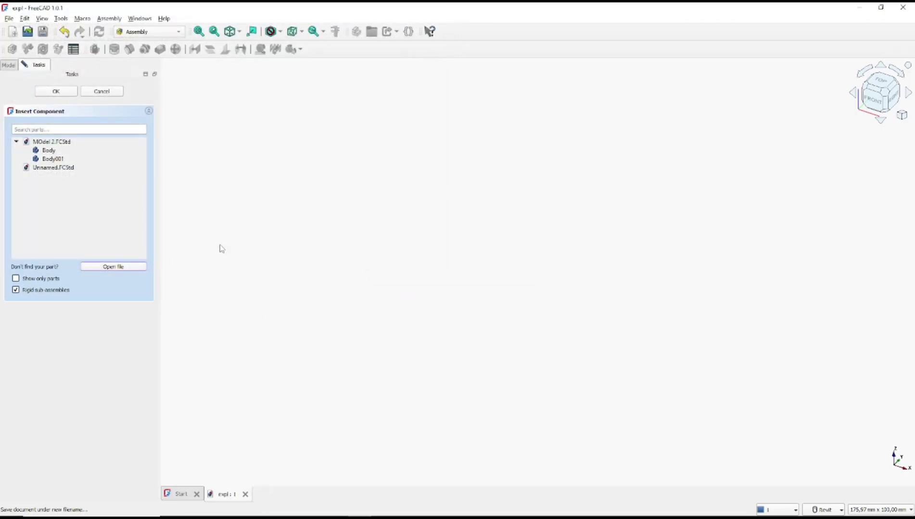
# - Insert Body as the grounded part plus block Body001, and frame both parts
pyautogui.click(72, 153)
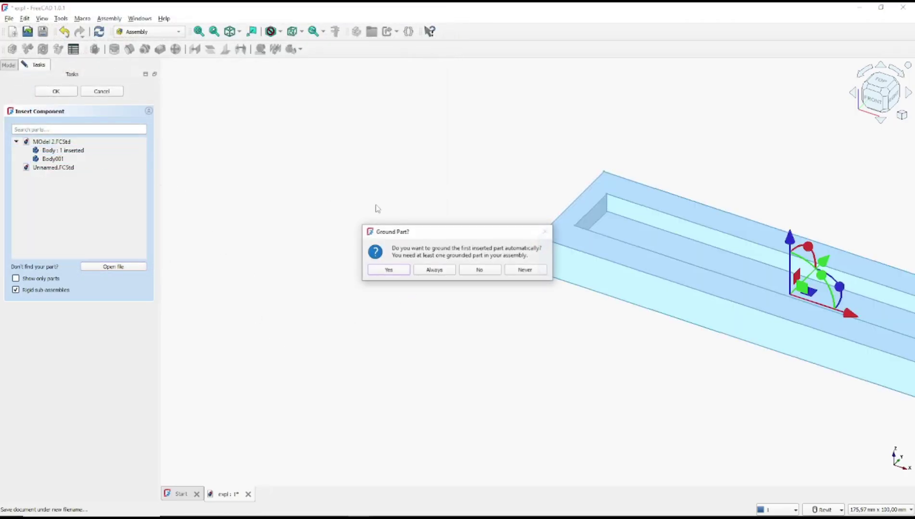
pyautogui.click(389, 271)
pyautogui.click(112, 159)
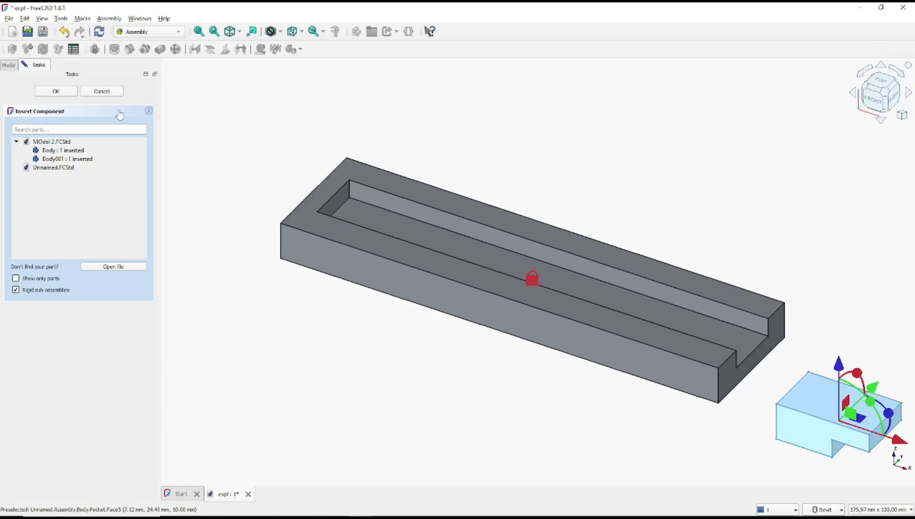
pyautogui.click(58, 92)
pyautogui.moveTo(709, 278); pyautogui.dragTo(638, 261, button='middle')
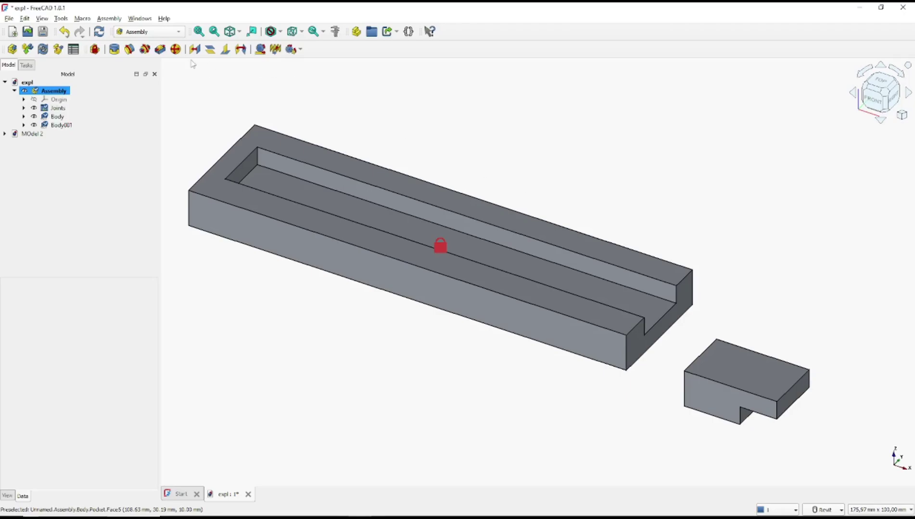
# - Create a slider joint linking the block's face to the slot's end face
pyautogui.click(160, 50)
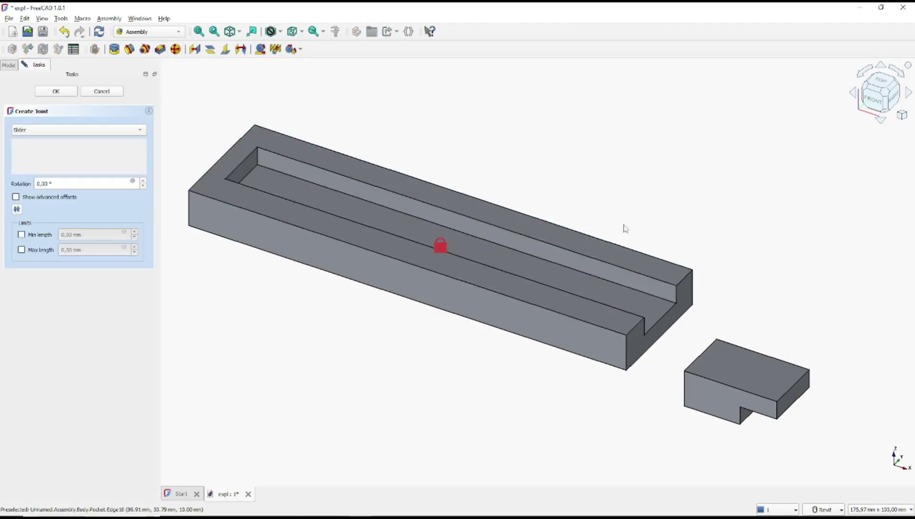
pyautogui.moveTo(672, 237)
pyautogui.keyDown('shift'); pyautogui.mouseDown(button='middle')
pyautogui.moveTo(722, 210)
pyautogui.moveTo(717, 194)
pyautogui.mouseUp(button='middle'); pyautogui.keyUp('shift')
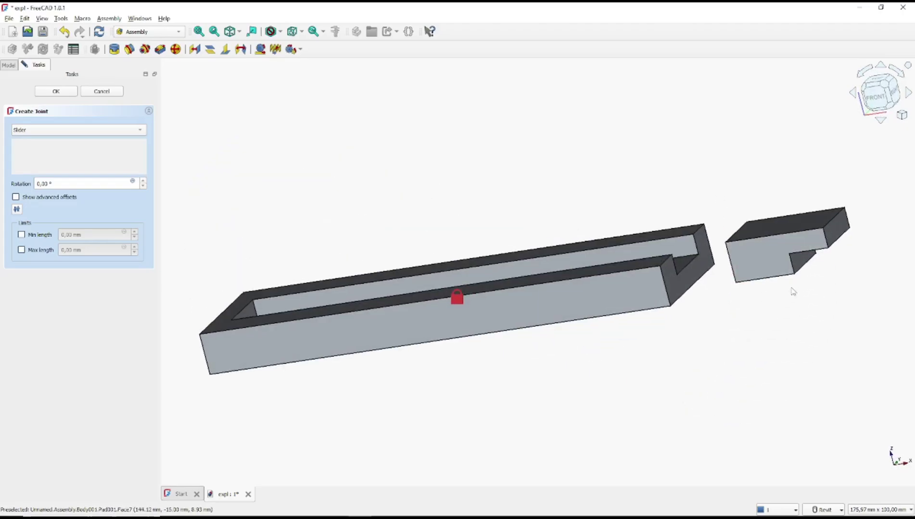
pyautogui.click(801, 266)
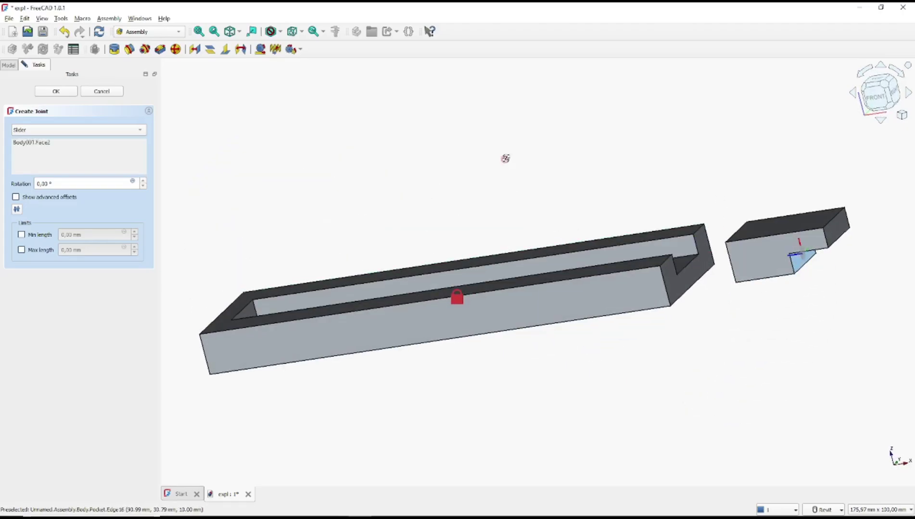
pyautogui.moveTo(507, 158)
pyautogui.keyDown('shift'); pyautogui.mouseDown(button='middle')
pyautogui.moveTo(525, 196)
pyautogui.moveTo(326, 264)
pyautogui.mouseUp(button='middle'); pyautogui.keyUp('shift')
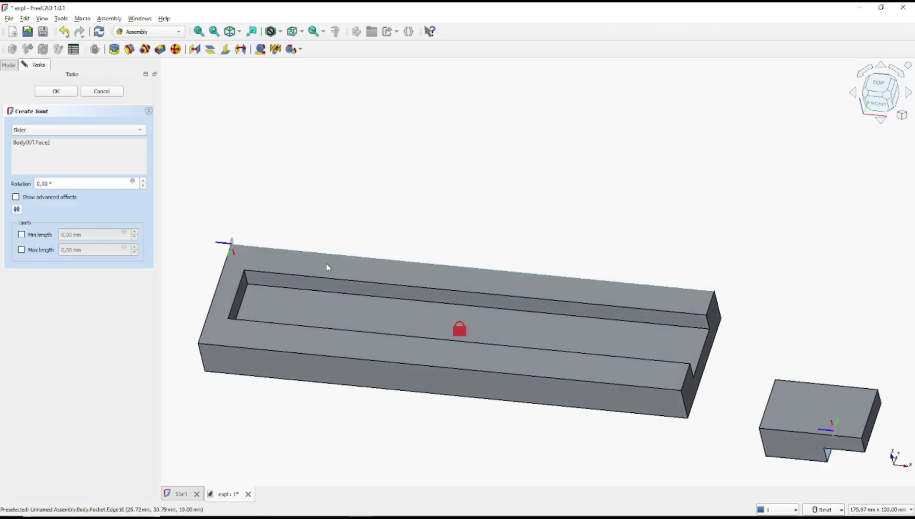
pyautogui.click(240, 308)
pyautogui.moveTo(443, 184); pyautogui.dragTo(494, 144, button='middle')
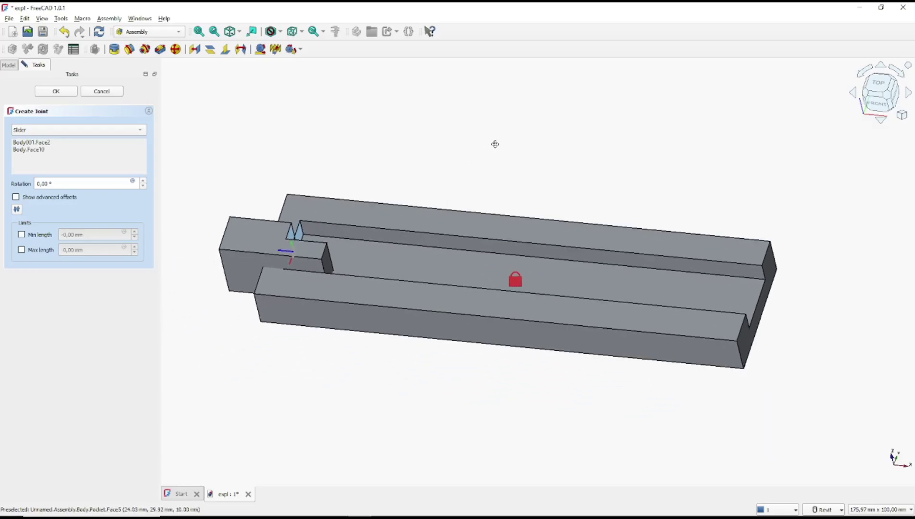
pyautogui.moveTo(415, 218)
pyautogui.keyDown('shift'); pyautogui.mouseDown(button='middle')
pyautogui.moveTo(478, 147)
pyautogui.moveTo(547, 129)
pyautogui.moveTo(445, 108)
pyautogui.moveTo(414, 179)
pyautogui.moveTo(433, 207)
pyautogui.moveTo(429, 217)
pyautogui.mouseUp(button='middle'); pyautogui.keyUp('shift')
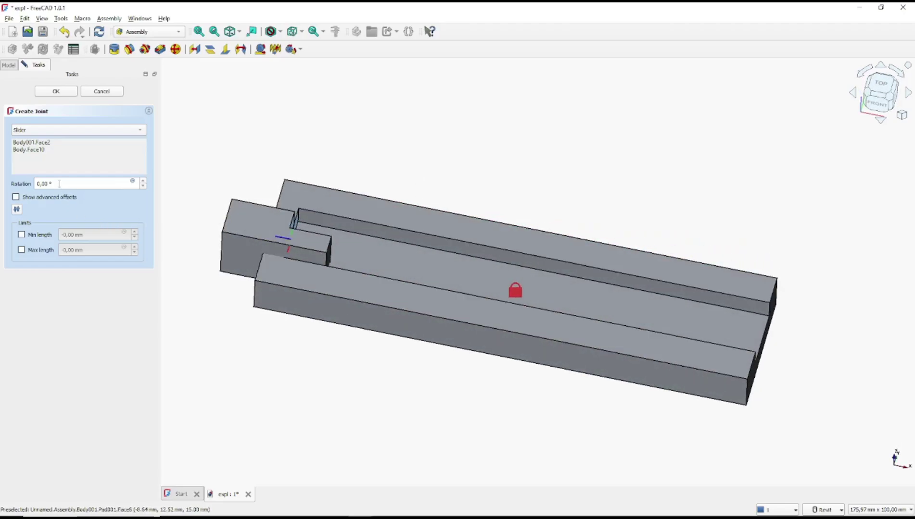
# - Set the slider joint rotation to 90 and slide the block along the slot
pyautogui.moveTo(59, 184); pyautogui.dragTo(28, 180)
pyautogui.write('90')
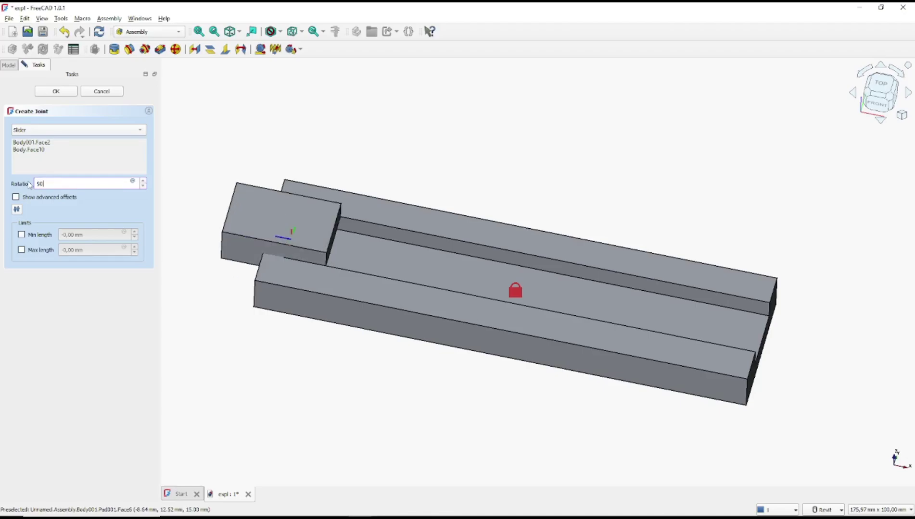
pyautogui.moveTo(266, 222)
pyautogui.mouseDown()
pyautogui.moveTo(688, 318)
pyautogui.moveTo(342, 267)
pyautogui.moveTo(351, 259)
pyautogui.moveTo(325, 251)
pyautogui.mouseUp()
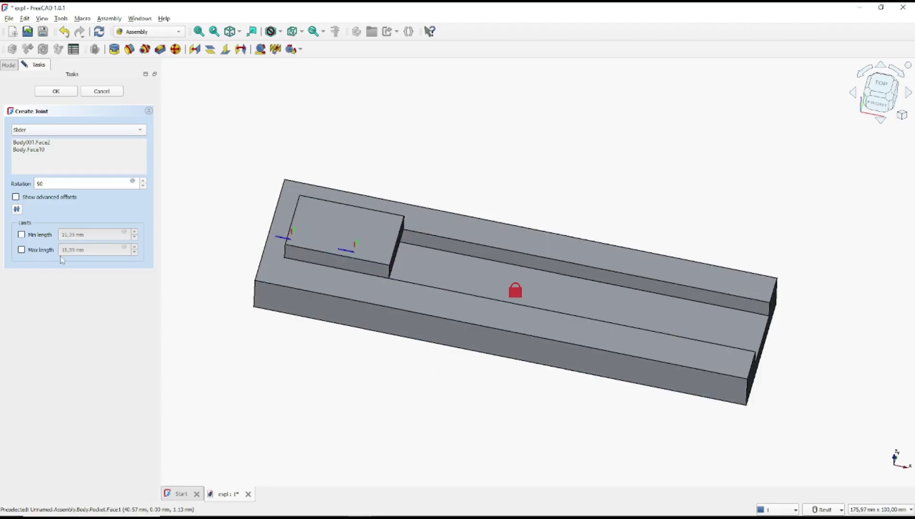
# - Enable the Min length limit and drag the block along the slot
pyautogui.click(21, 234)
pyautogui.moveTo(351, 235)
pyautogui.mouseDown()
pyautogui.moveTo(525, 282)
pyautogui.moveTo(276, 235)
pyautogui.mouseUp()
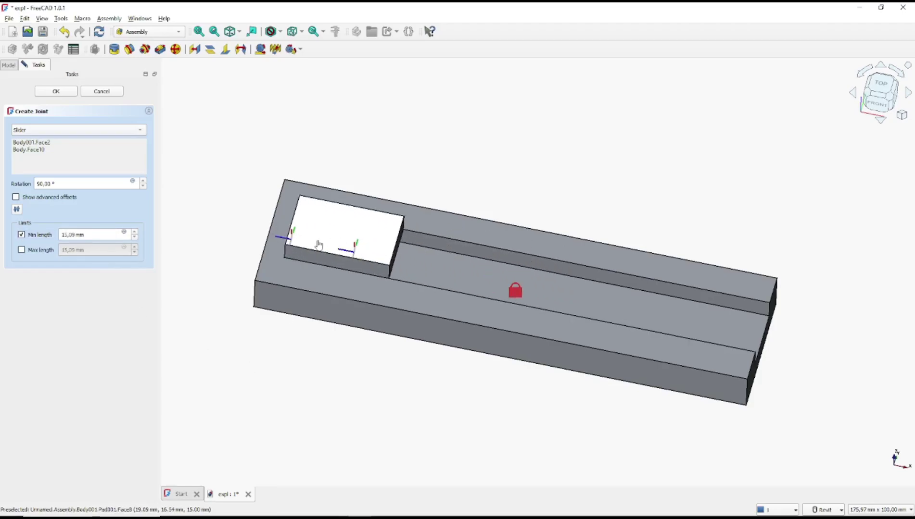
pyautogui.moveTo(276, 235); pyautogui.dragTo(764, 328)
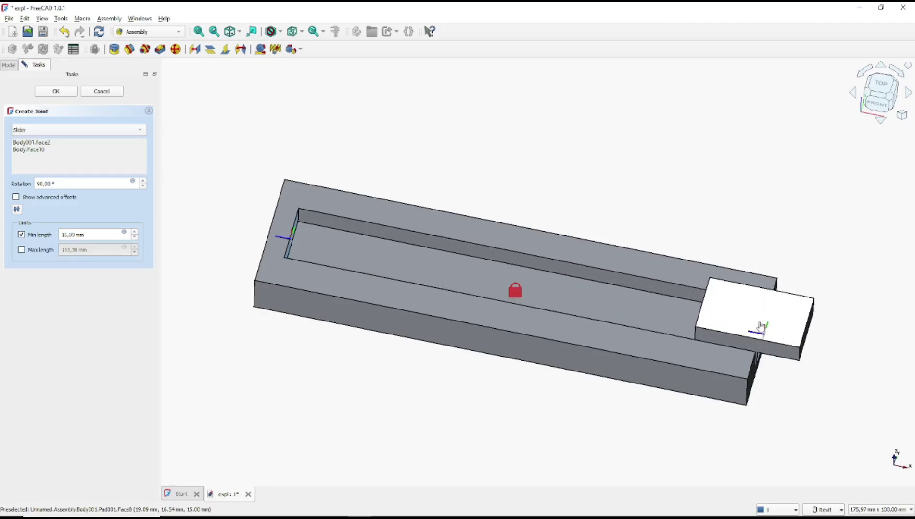
pyautogui.moveTo(763, 328); pyautogui.dragTo(759, 328)
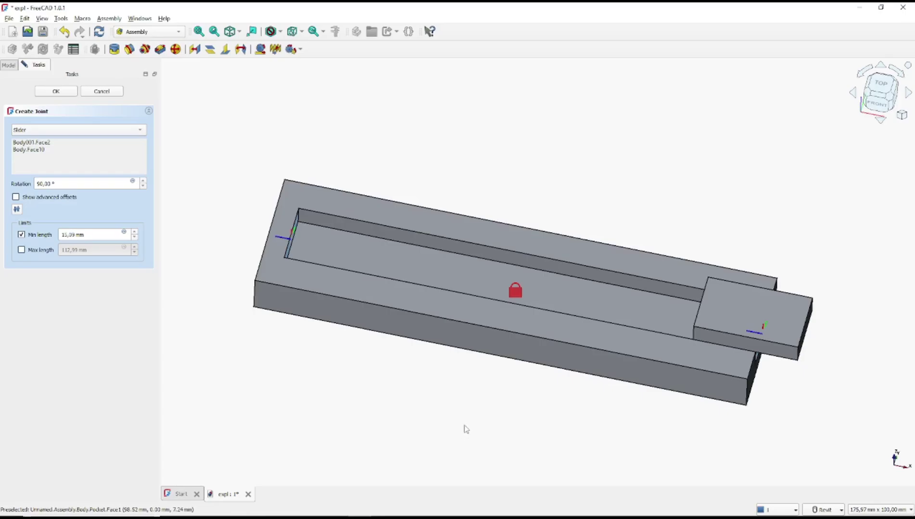
# - Enable the Max length limit and drag the block back along the slot
pyautogui.click(22, 249)
pyautogui.moveTo(515, 383)
pyautogui.keyDown('shift'); pyautogui.mouseDown(button='middle')
pyautogui.moveTo(468, 336)
pyautogui.moveTo(500, 315)
pyautogui.mouseUp(button='middle'); pyautogui.keyUp('shift')
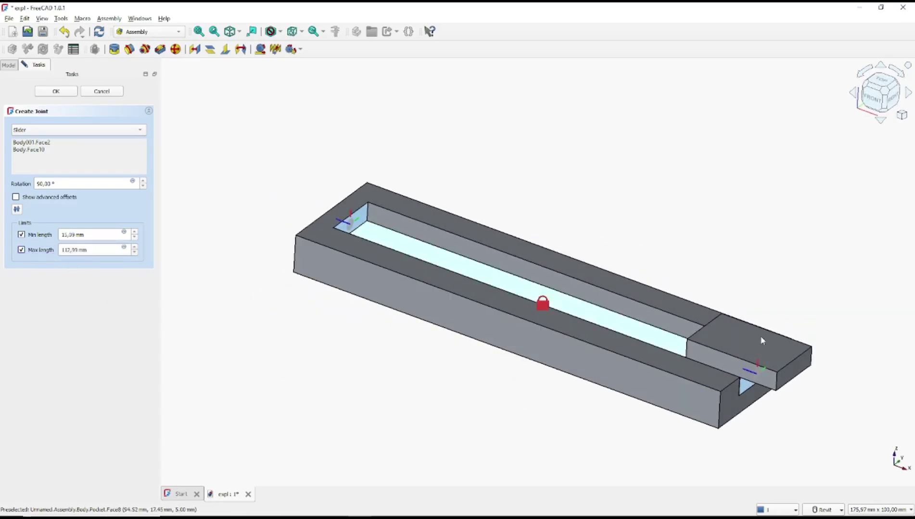
pyautogui.moveTo(756, 350)
pyautogui.mouseDown()
pyautogui.moveTo(357, 238)
pyautogui.moveTo(788, 380)
pyautogui.moveTo(352, 210)
pyautogui.moveTo(772, 399)
pyautogui.moveTo(552, 282)
pyautogui.moveTo(572, 223)
pyautogui.mouseUp()
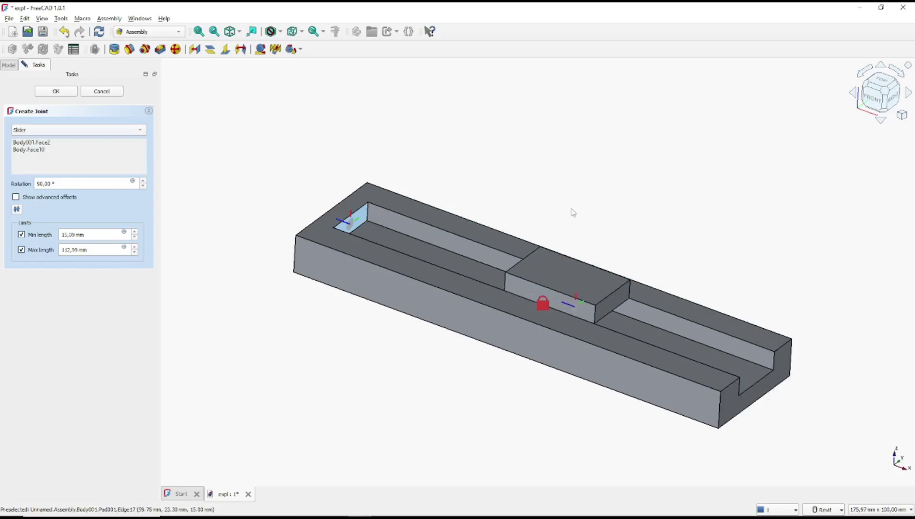